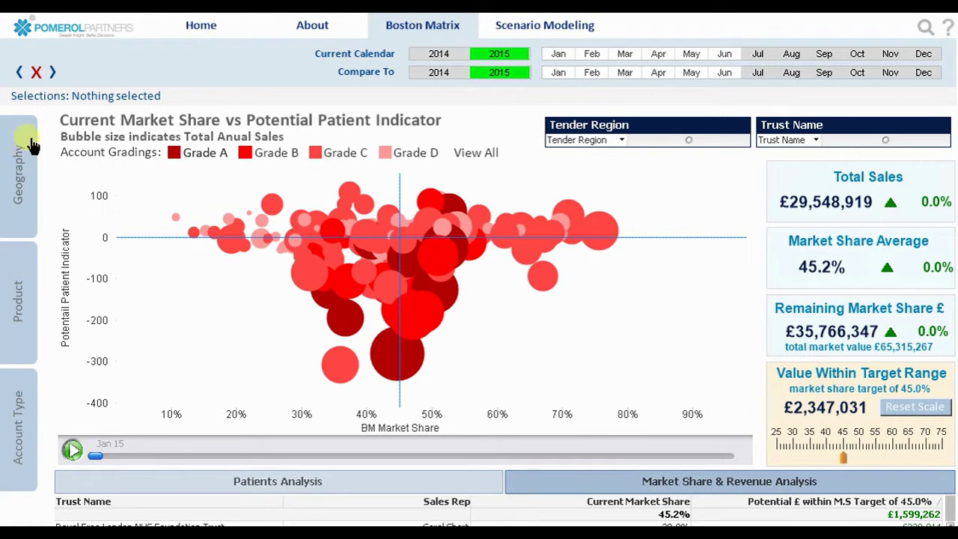
# Filter the Geography panel to Country England and one sales manager, then close it.
pyautogui.click(22, 160)
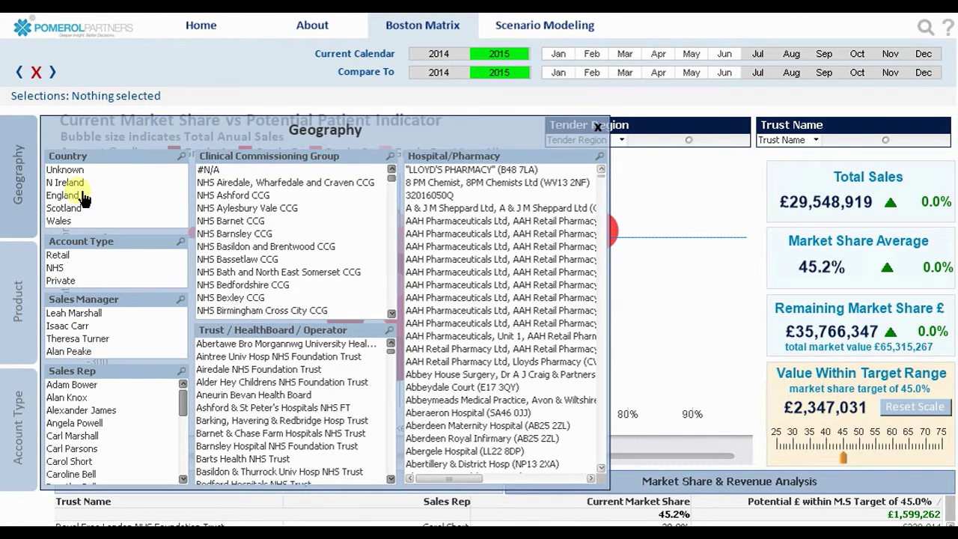
pyautogui.click(80, 196)
pyautogui.click(93, 339)
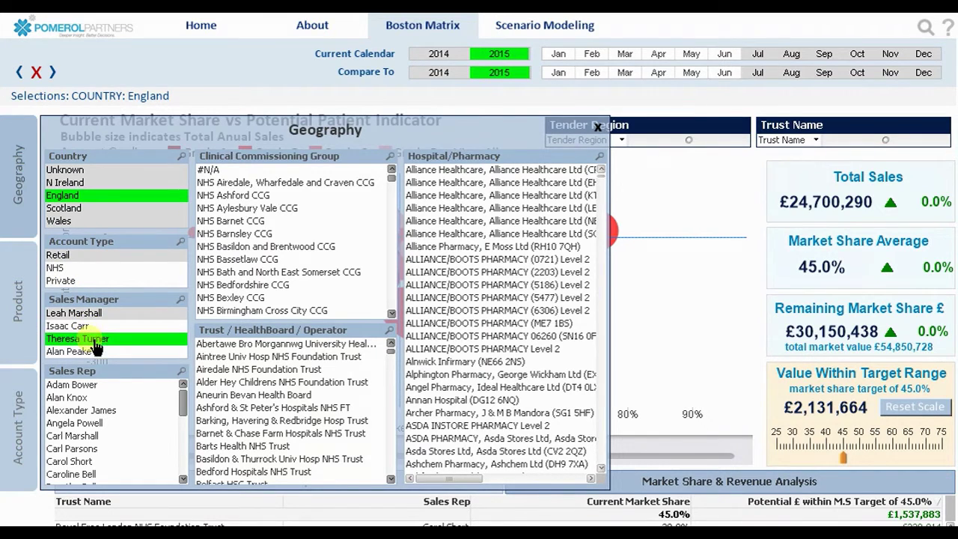
pyautogui.click(16, 212)
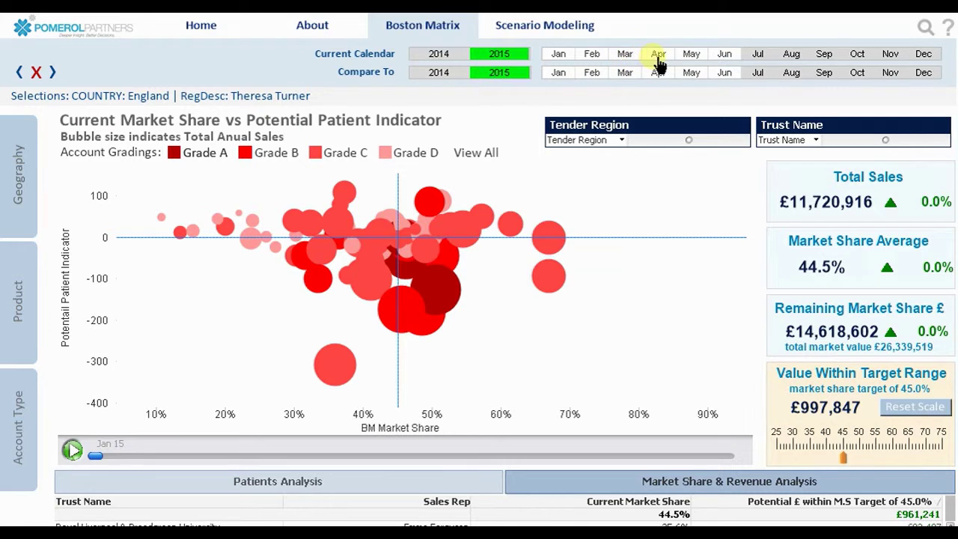
pyautogui.moveTo(664, 59); pyautogui.dragTo(724, 58)
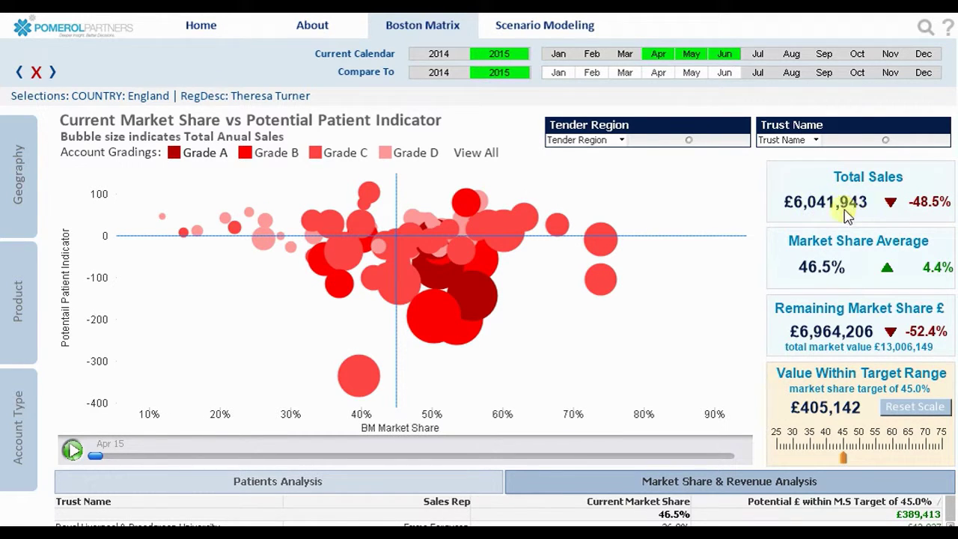
pyautogui.click(704, 57)
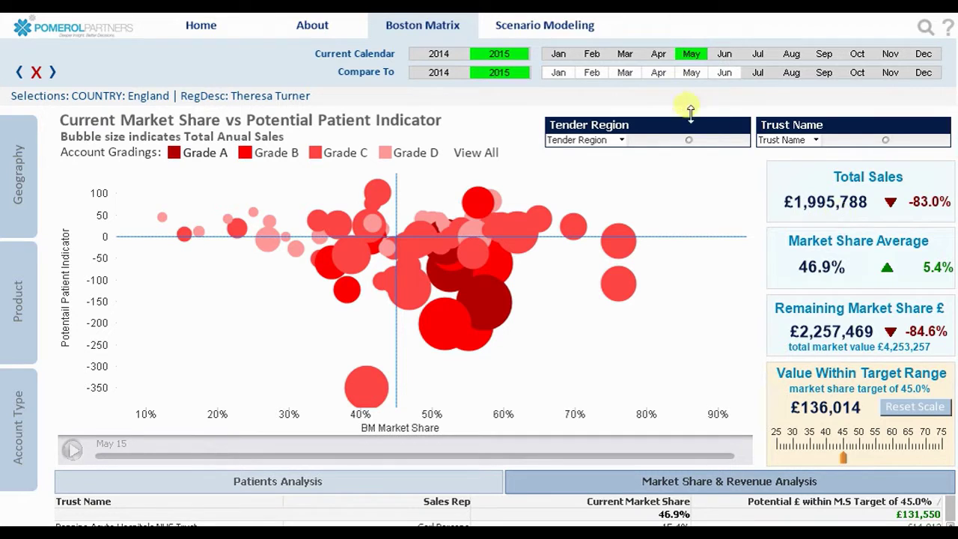
pyautogui.click(660, 74)
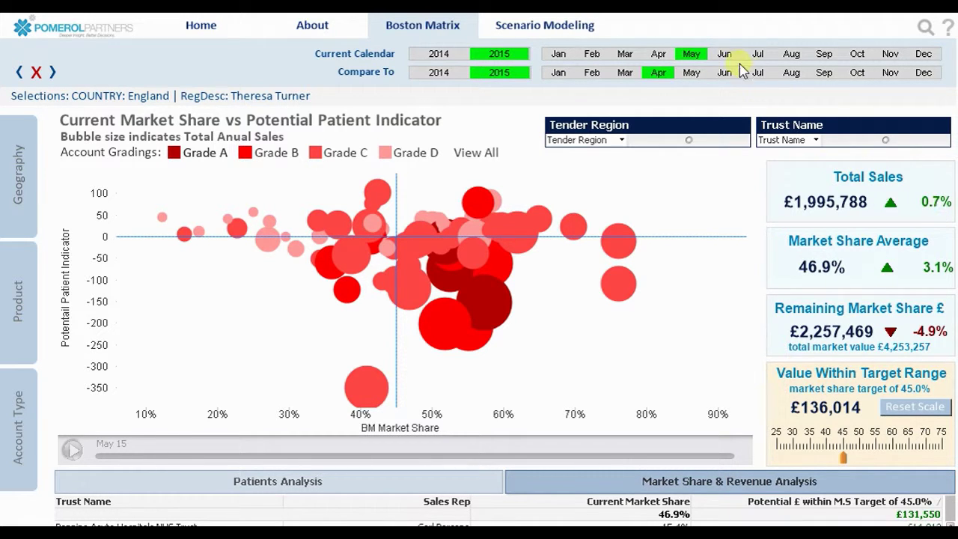
pyautogui.click(696, 58)
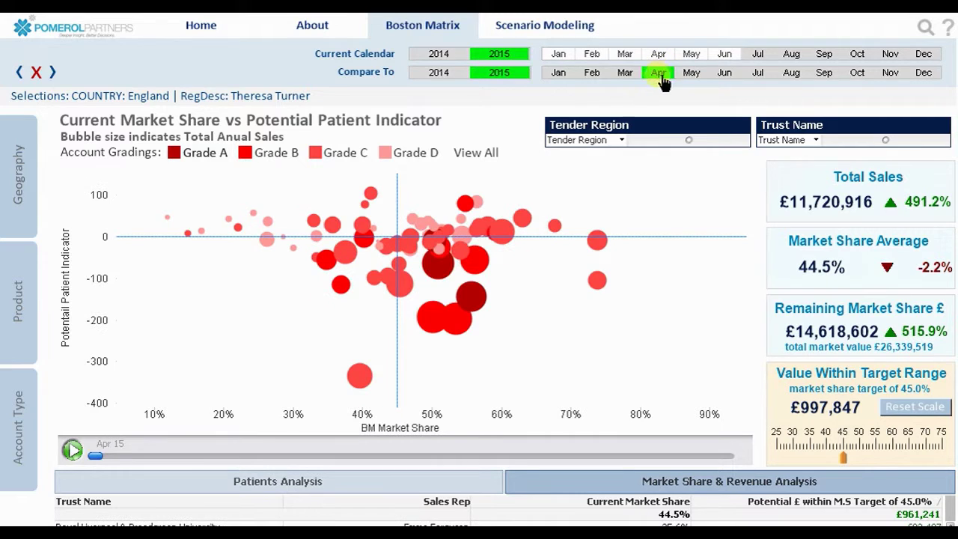
pyautogui.click(659, 75)
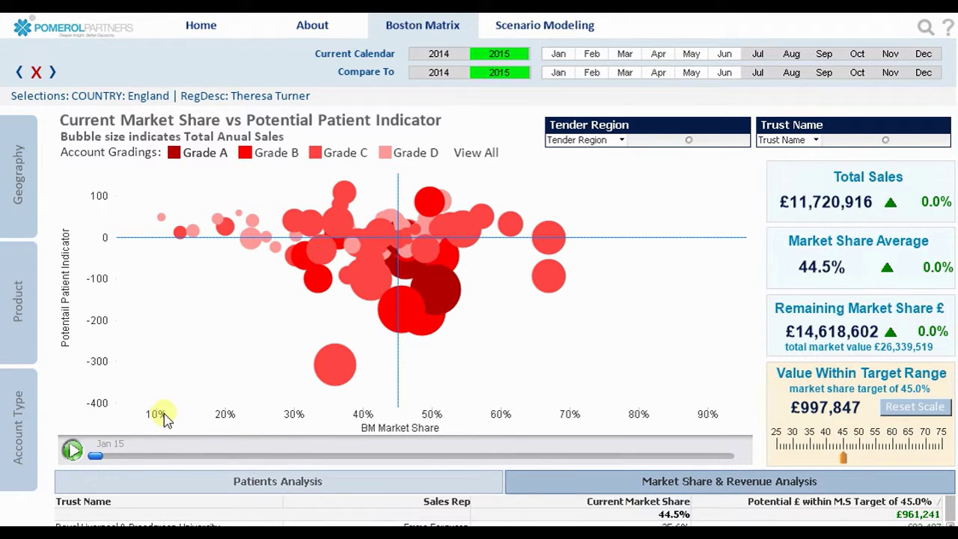
# Play the bubble chart animation through to Jun 15 and check the Grade A–D legend descriptions.
pyautogui.click(74, 451)
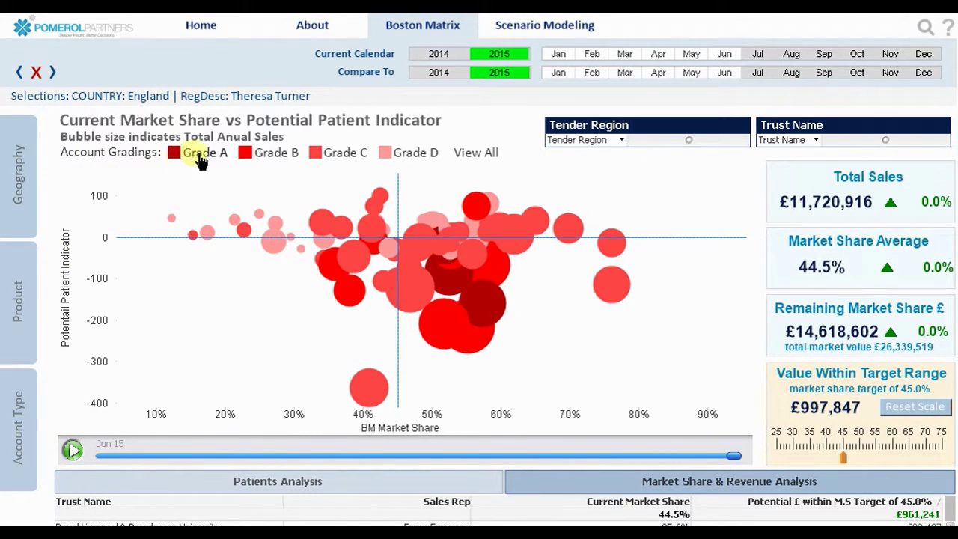
pyautogui.moveTo(200, 163)
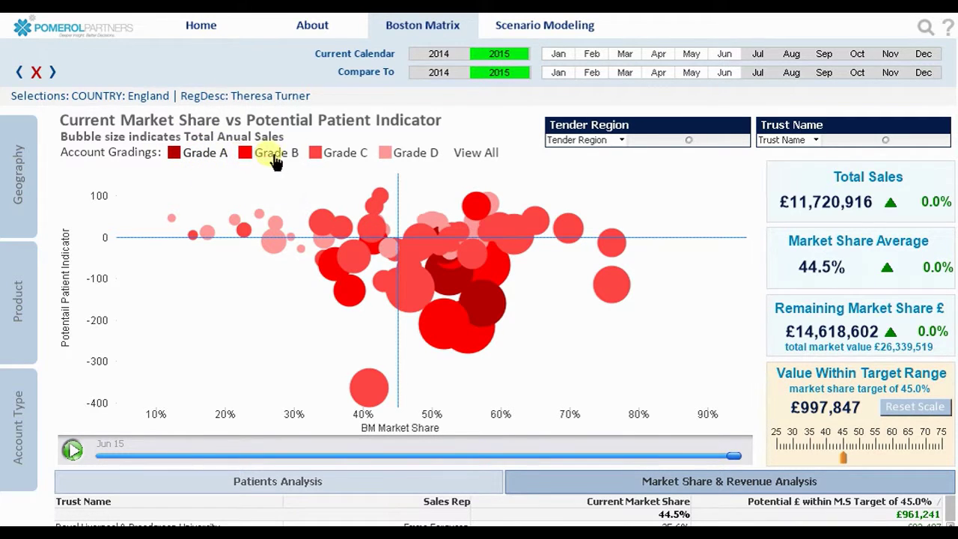
pyautogui.moveTo(277, 161)
pyautogui.moveTo(347, 163)
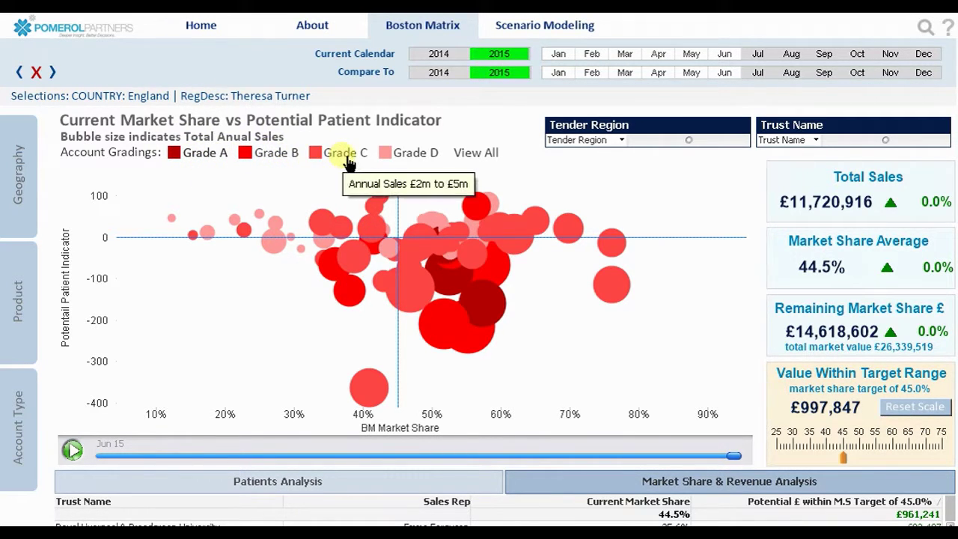
pyautogui.moveTo(417, 161)
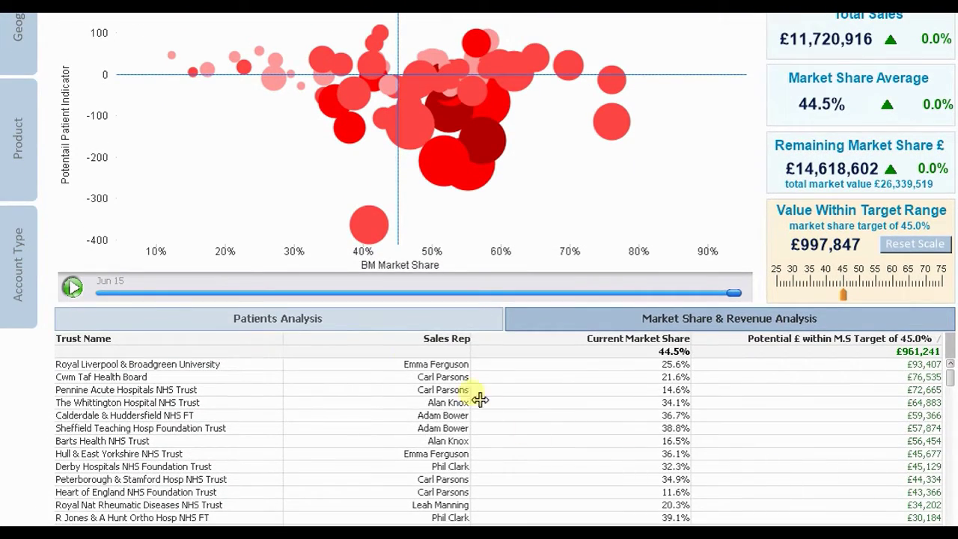
# Show the Patients Analysis table of potential versus actual patients per trust.
pyautogui.click(339, 320)
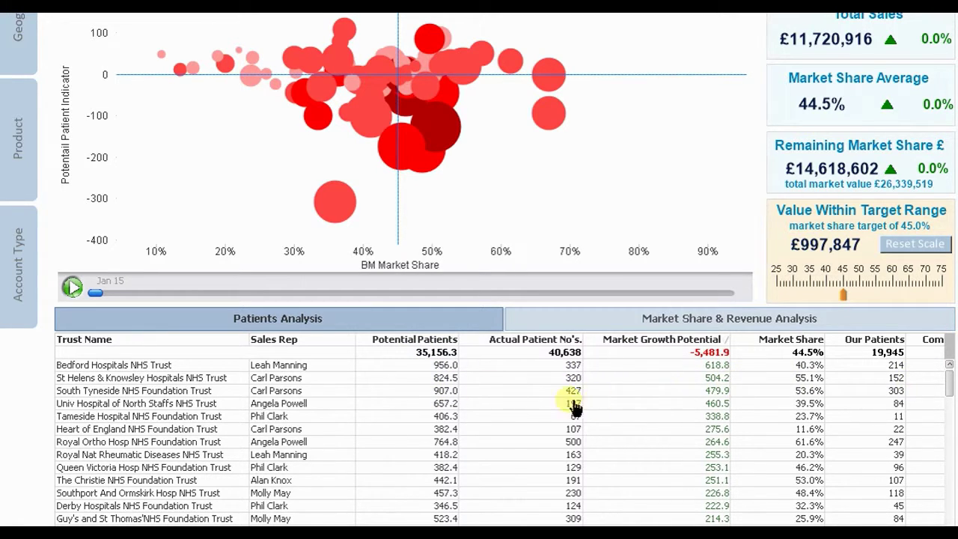
pyautogui.scroll(3, 777, 380)
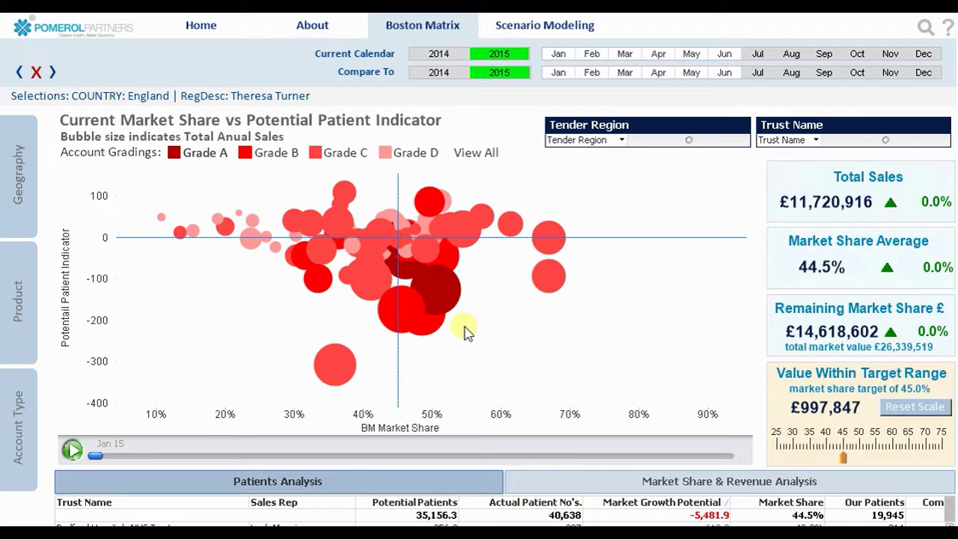
# Show the Market Share & Revenue Analysis table sorted by Potential £ within M.S Target.
pyautogui.moveTo(429, 284)
pyautogui.moveTo(294, 225)
pyautogui.scroll(-2, 571, 411)
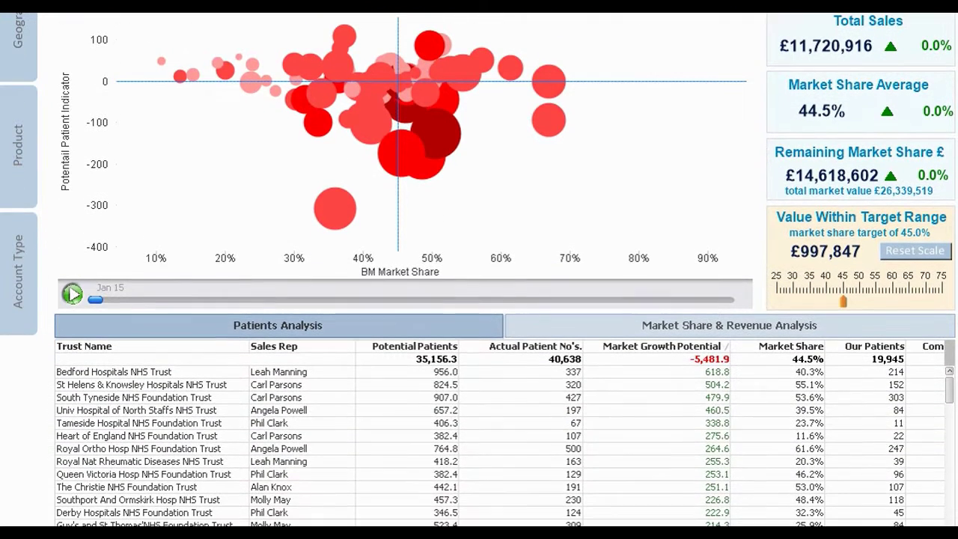
pyautogui.click(838, 326)
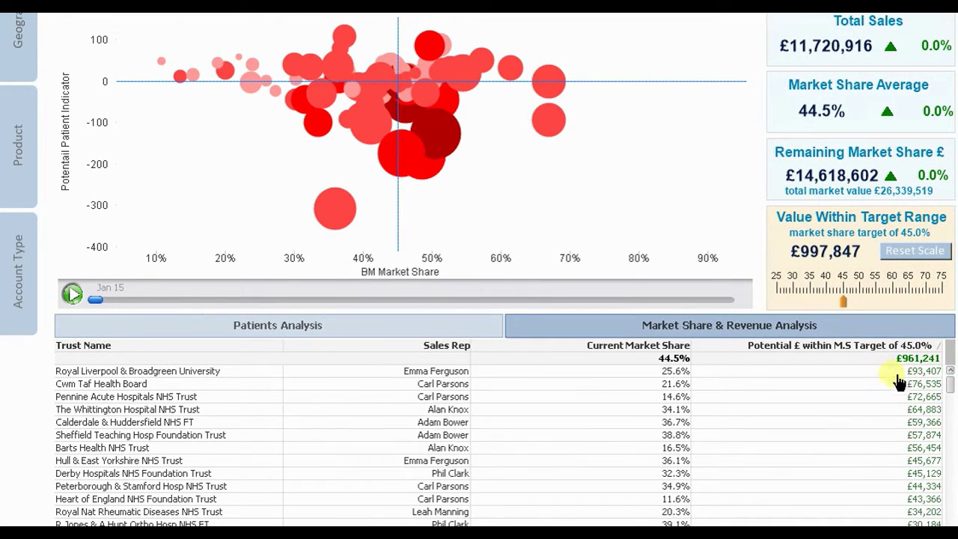
pyautogui.click(895, 344)
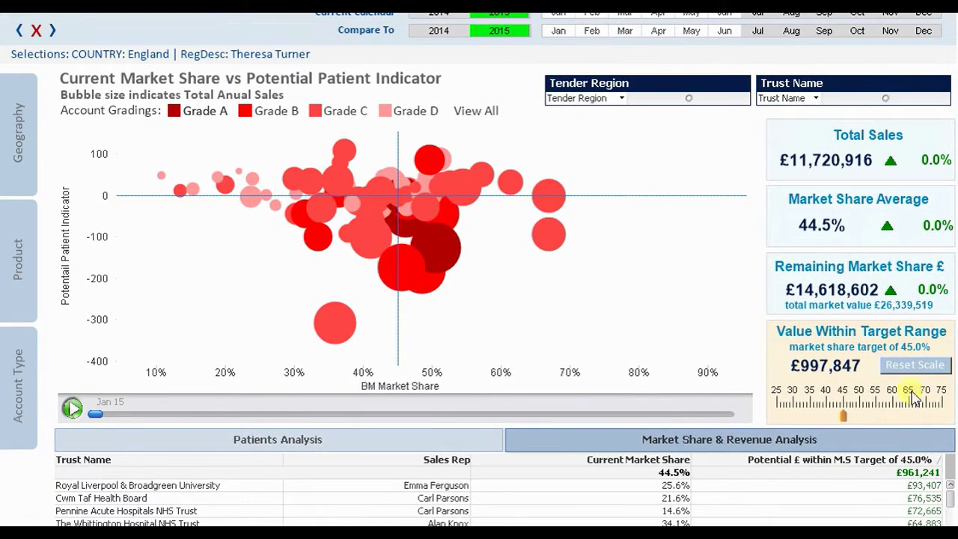
pyautogui.moveTo(846, 419); pyautogui.dragTo(861, 417)
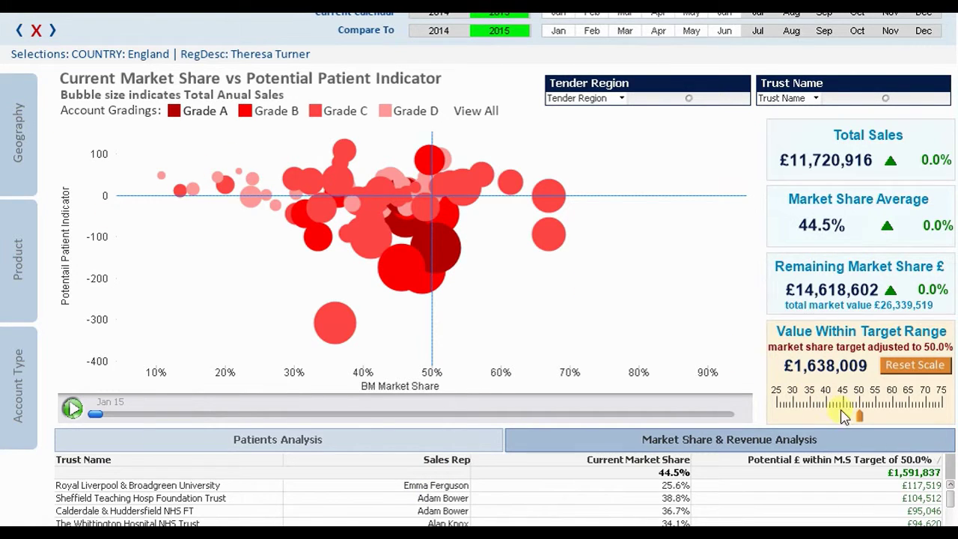
pyautogui.moveTo(862, 417)
pyautogui.mouseDown()
pyautogui.moveTo(794, 424)
pyautogui.moveTo(873, 430)
pyautogui.moveTo(860, 425)
pyautogui.mouseUp()
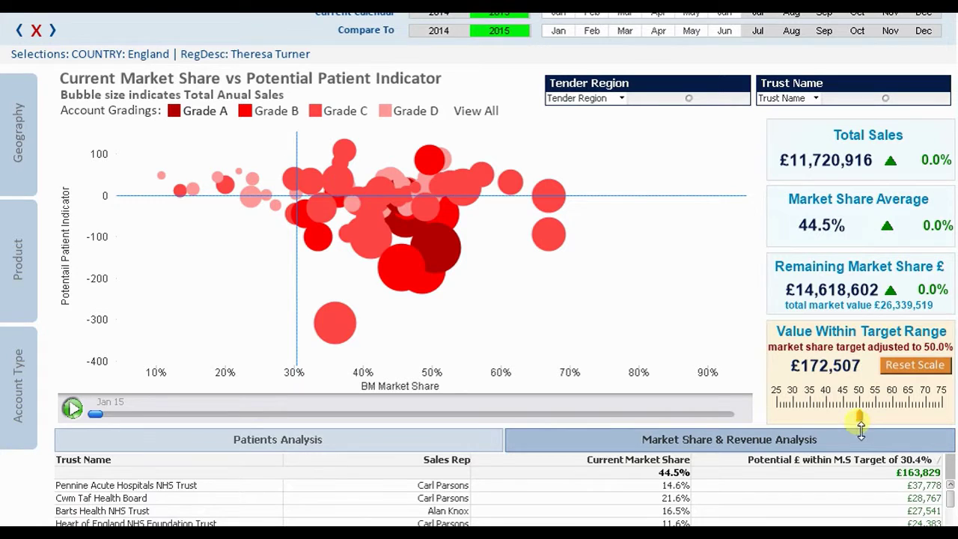
# Filter the Boston Matrix to one sales rep and Grade D trusts only.
pyautogui.click(29, 172)
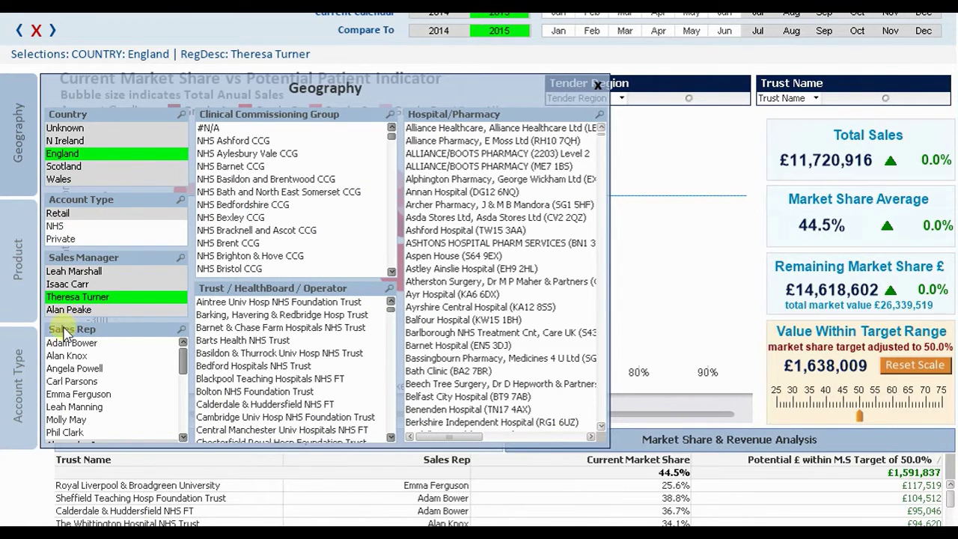
pyautogui.click(69, 355)
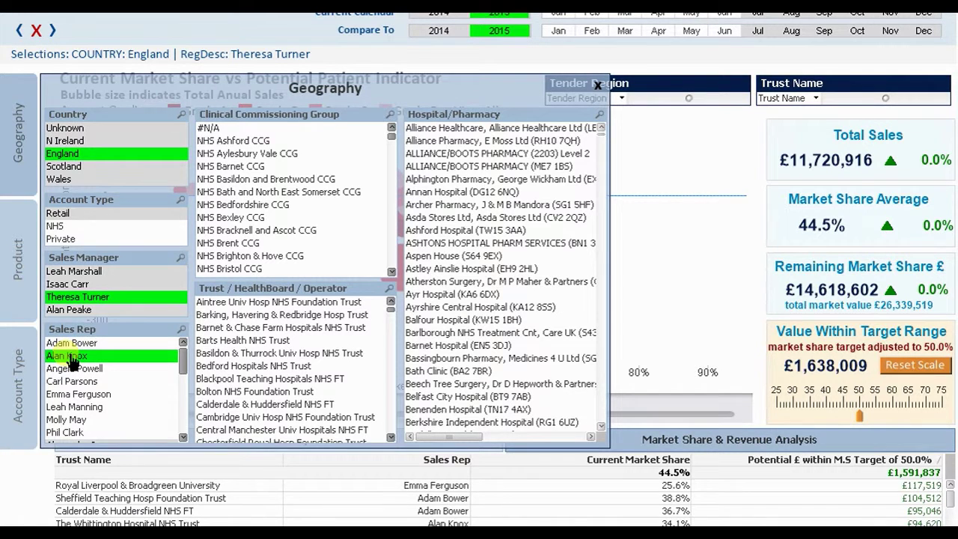
pyautogui.click(22, 175)
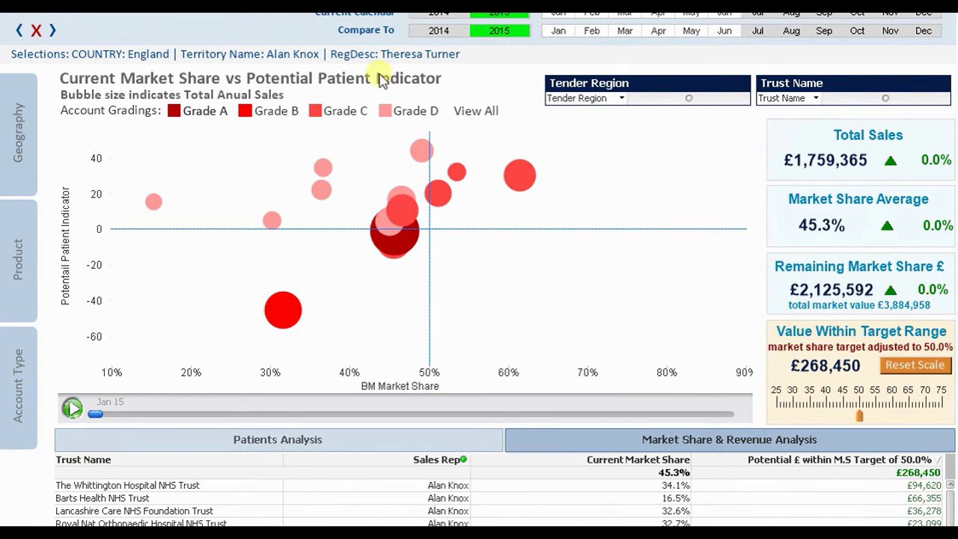
pyautogui.click(399, 114)
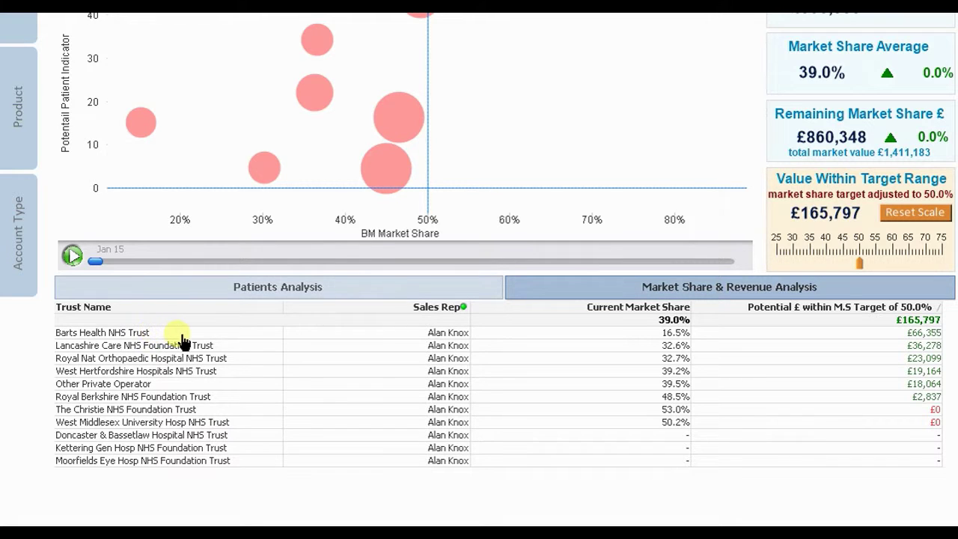
pyautogui.click(230, 338)
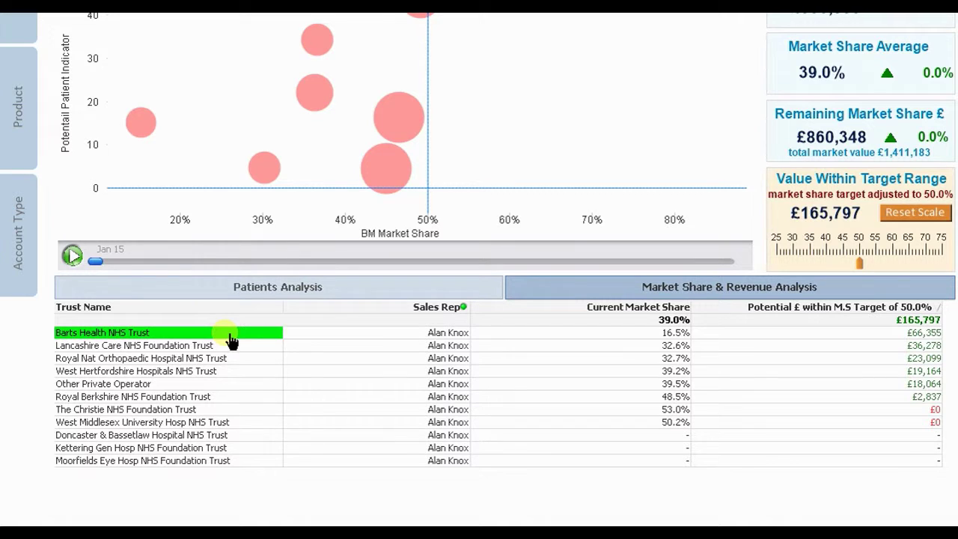
pyautogui.click(231, 338)
pyautogui.click(232, 338)
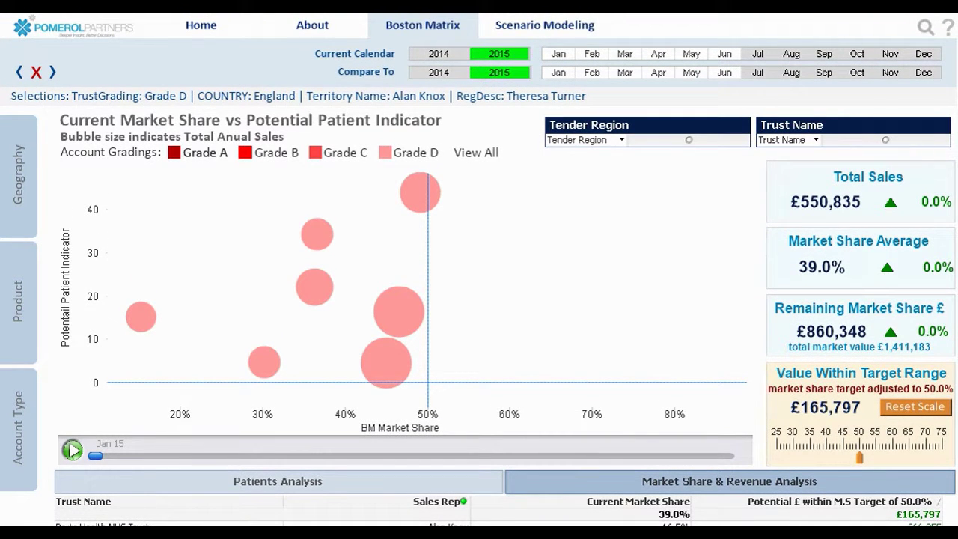
# On the Scenario Modeling sheet, select Grade C and switch to a different sales rep.
pyautogui.click(537, 33)
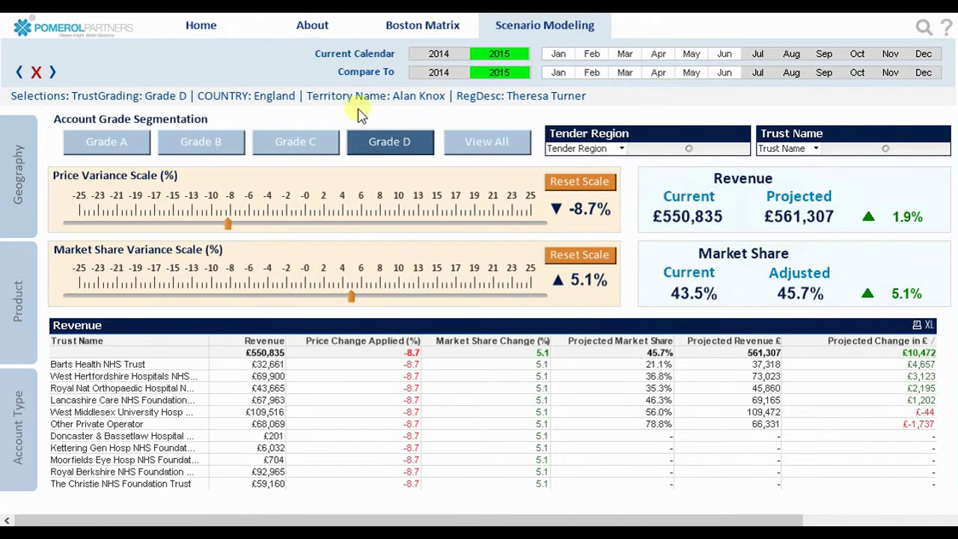
pyautogui.click(299, 146)
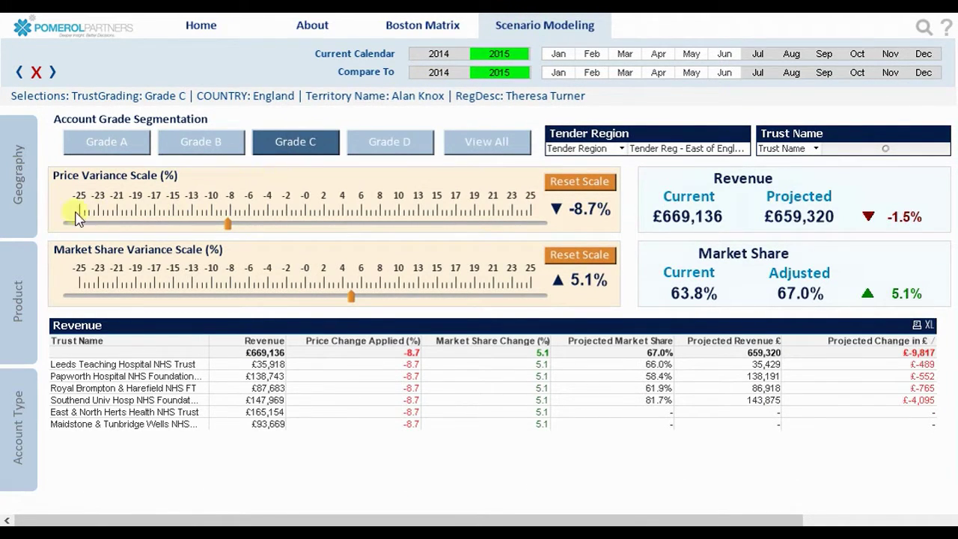
pyautogui.click(20, 195)
pyautogui.click(75, 384)
pyautogui.click(75, 422)
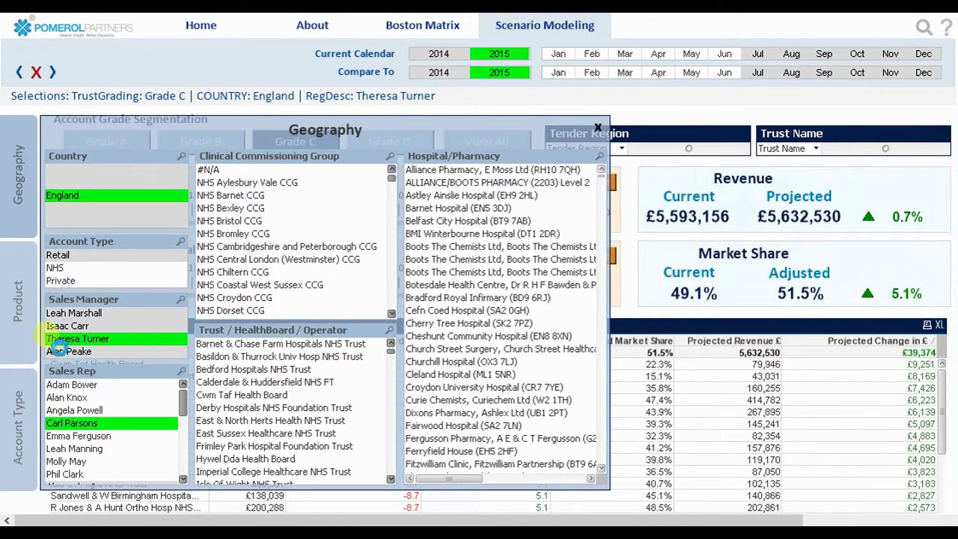
# Limit the scenario data to Product 3 in the Product panel.
pyautogui.click(18, 303)
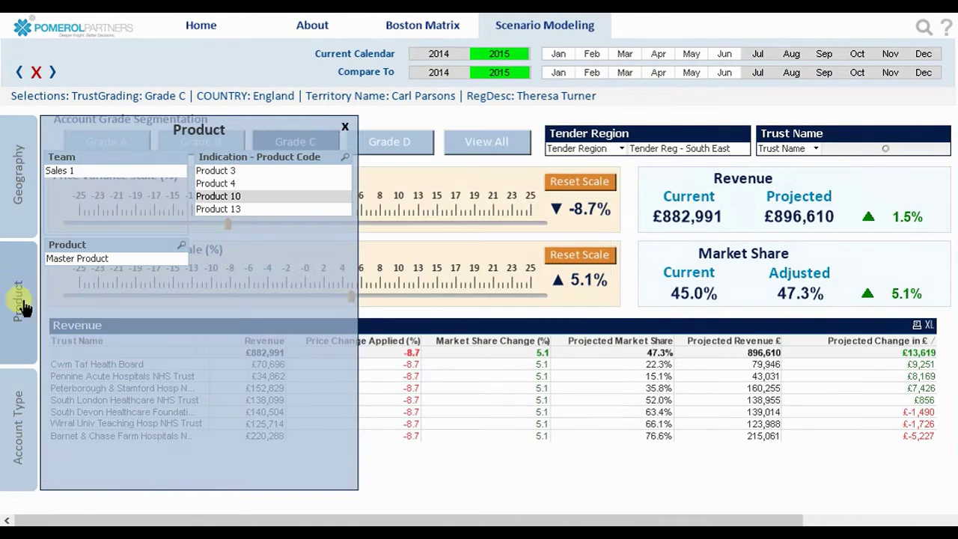
pyautogui.click(222, 170)
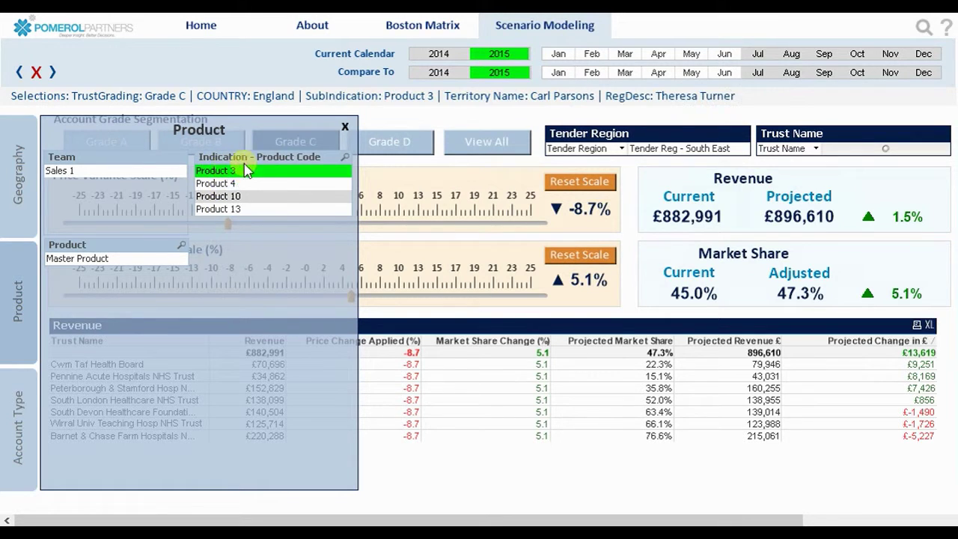
pyautogui.click(345, 129)
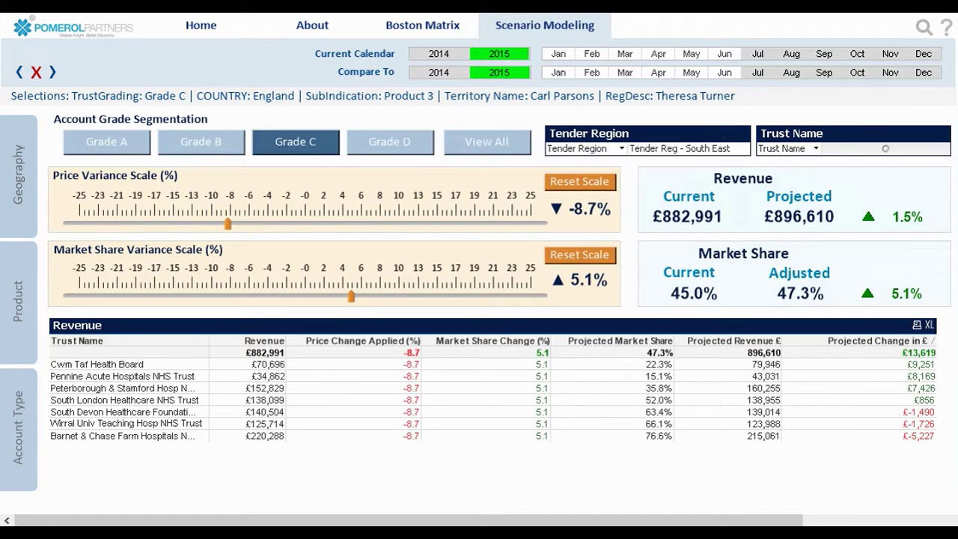
# Reset both variance sliders, then set price variance to -8.4% and market share to +5.2%.
pyautogui.click(582, 184)
pyautogui.click(582, 258)
pyautogui.moveTo(310, 231); pyautogui.dragTo(232, 224)
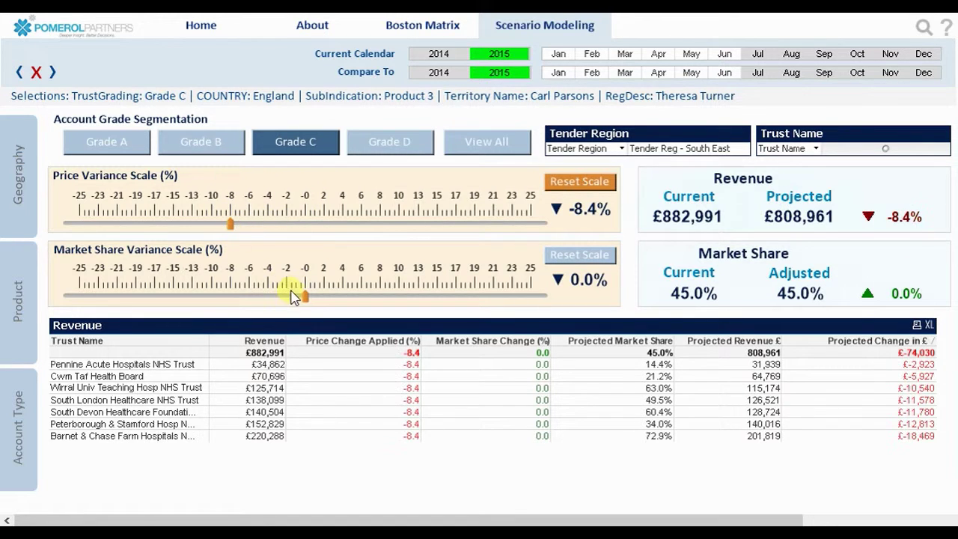
pyautogui.moveTo(309, 299); pyautogui.dragTo(359, 301)
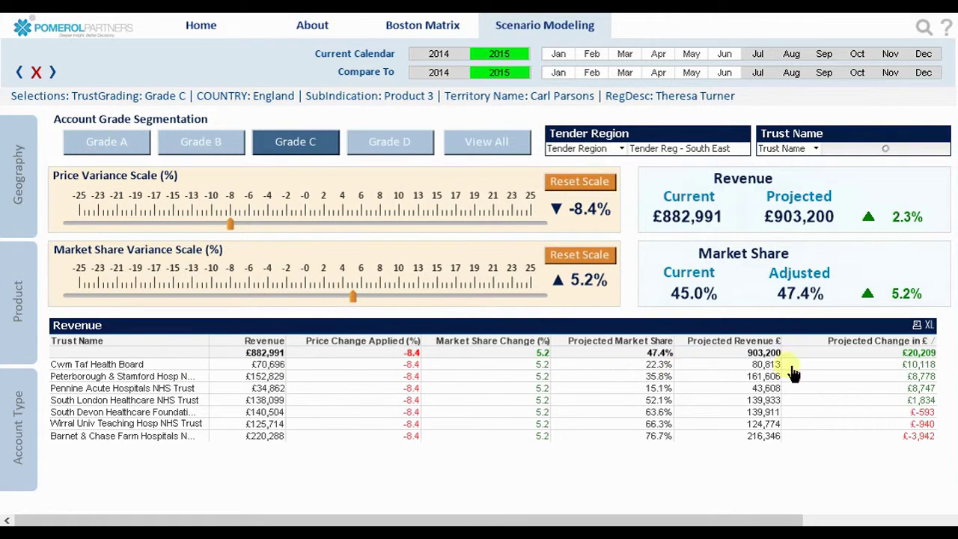
# Select four trusts from Cwm Taf Health Board to South London Healthcare and ease price variance to -4.1%.
pyautogui.click(159, 364)
pyautogui.moveTo(158, 364); pyautogui.dragTo(165, 400)
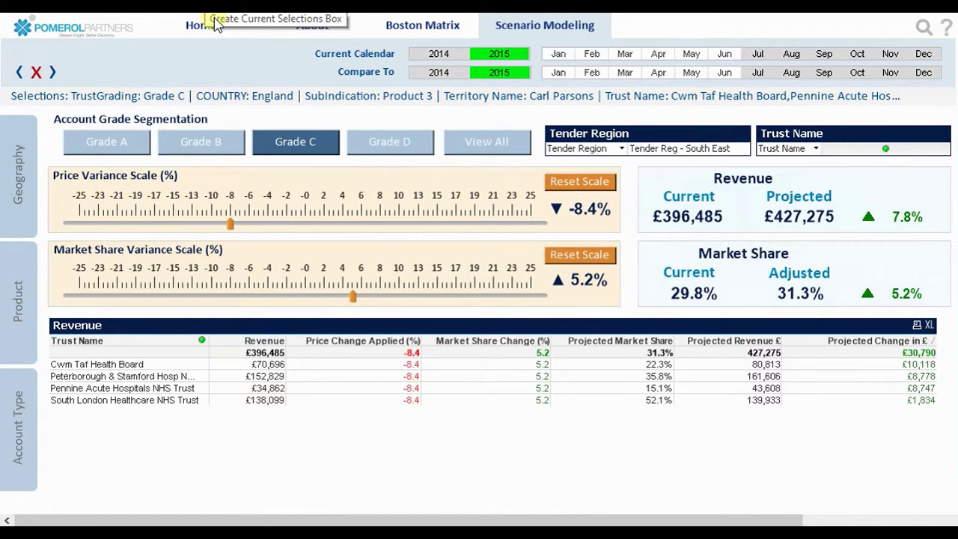
pyautogui.moveTo(235, 232); pyautogui.dragTo(275, 233)
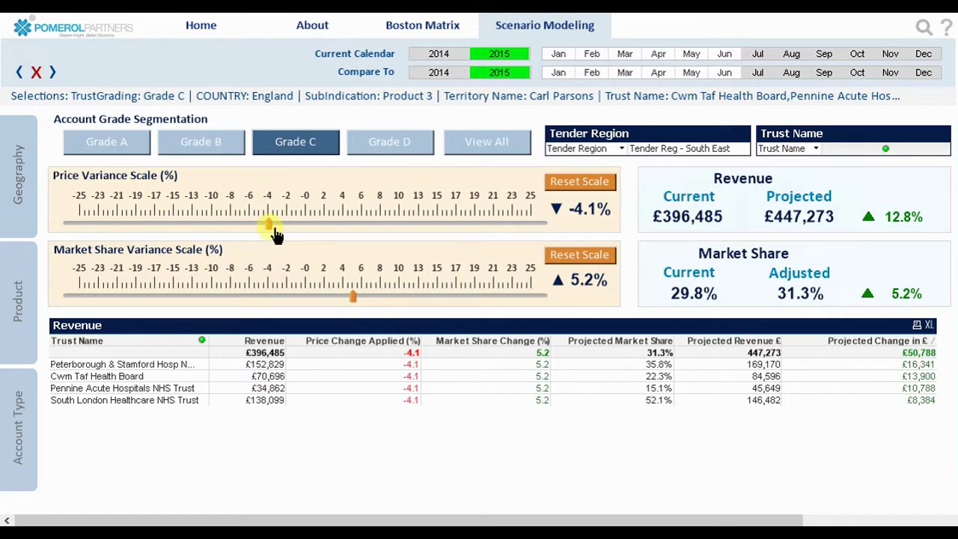